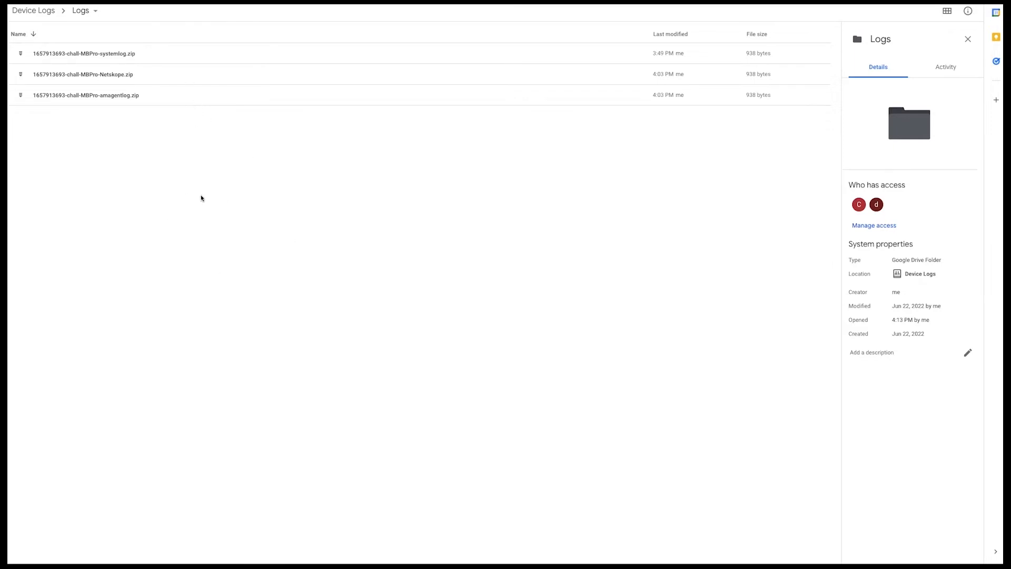
right_click(155, 147)
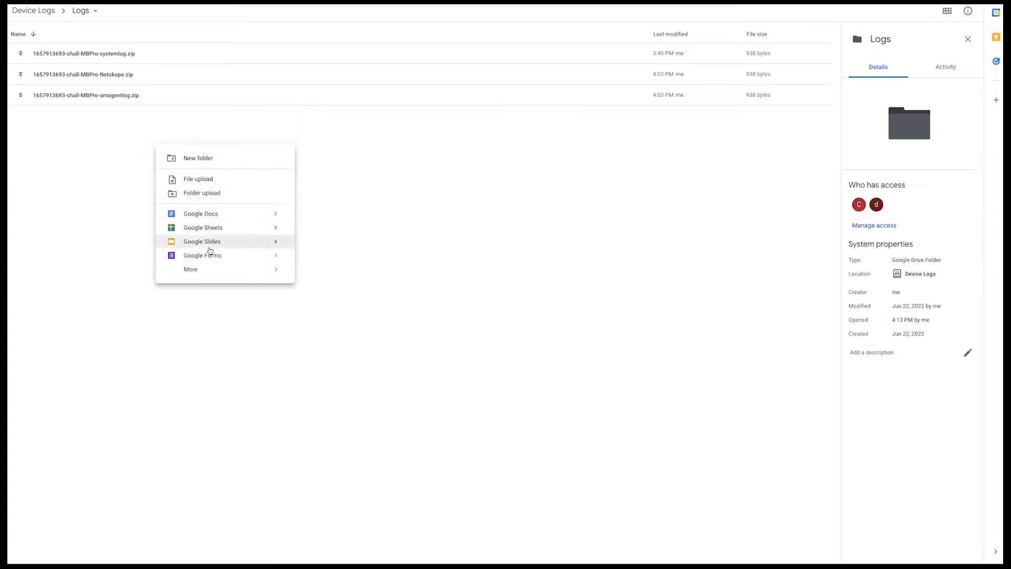
mouse_move(199, 275)
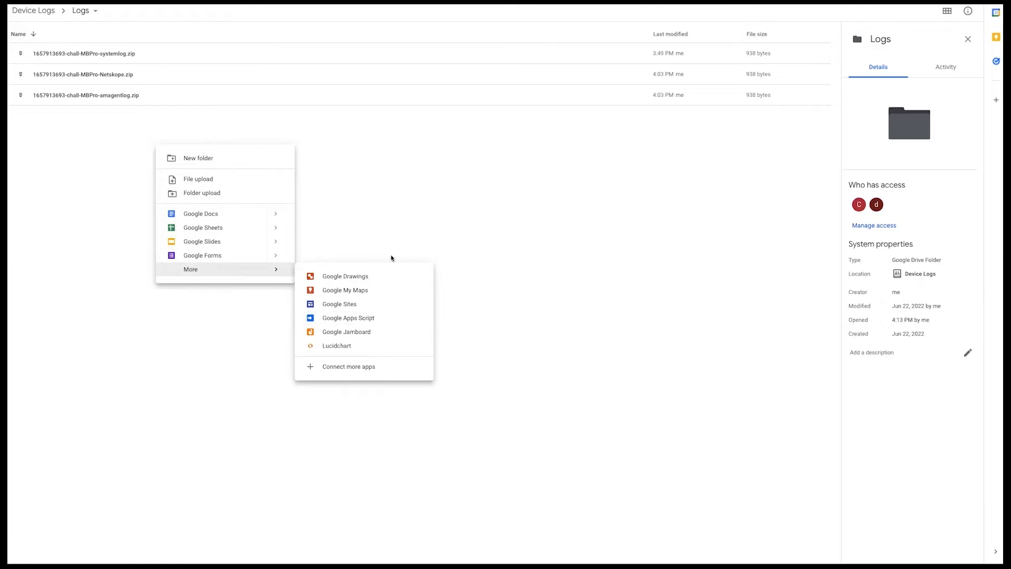
click(91, 128)
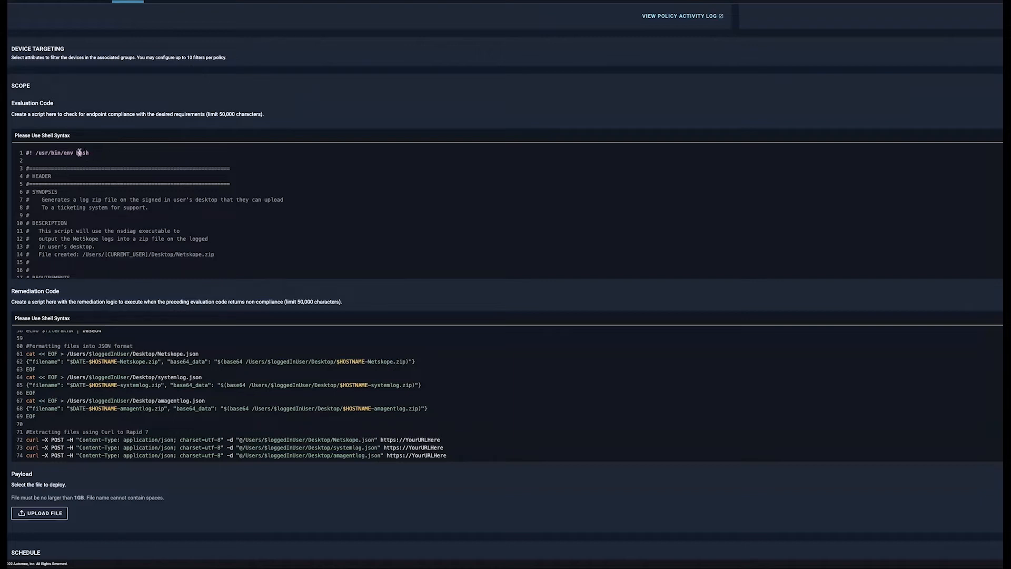
In the Automox policy, read the evaluation script through to its Netskope nsdiag check, plus the header of the remediation script
scroll(131, 191, down, 4)
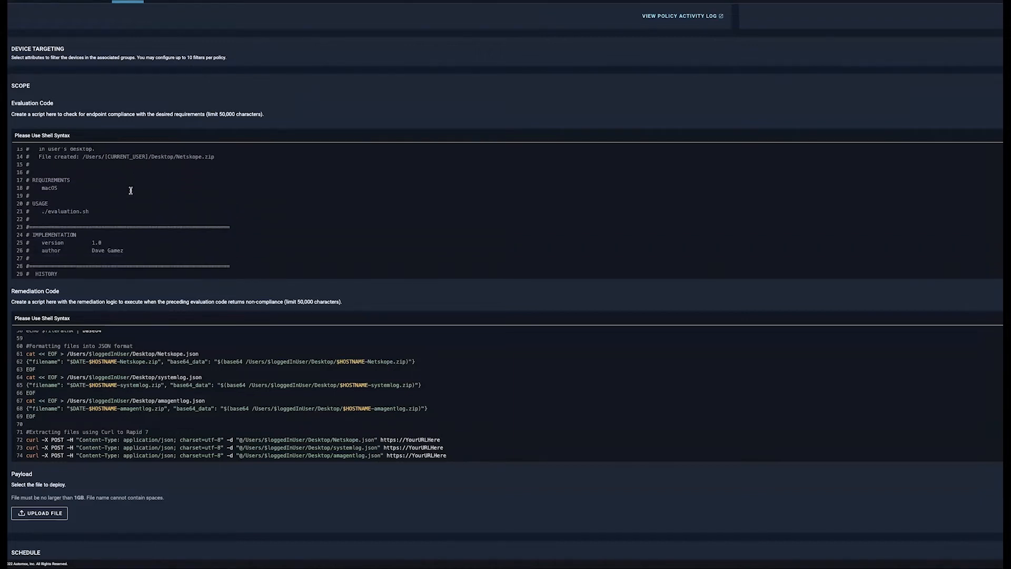
scroll(132, 191, down, 2)
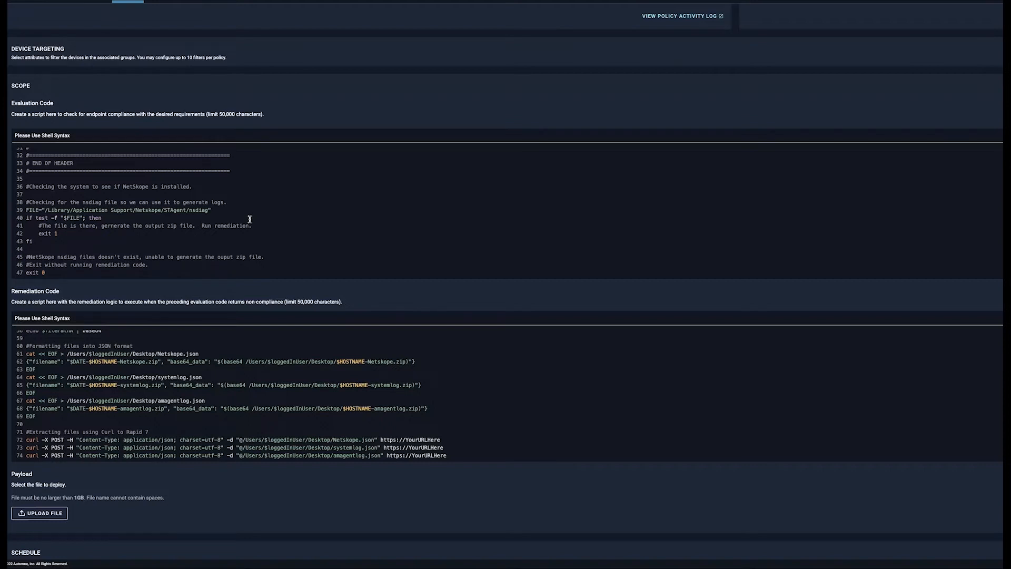
scroll(188, 353, up, 10)
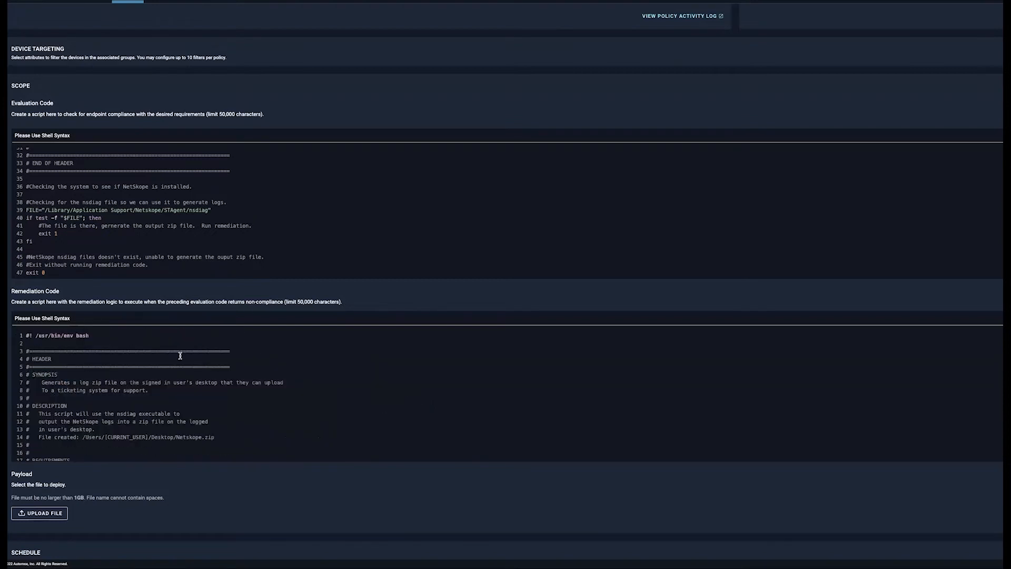
scroll(192, 378, down, 6)
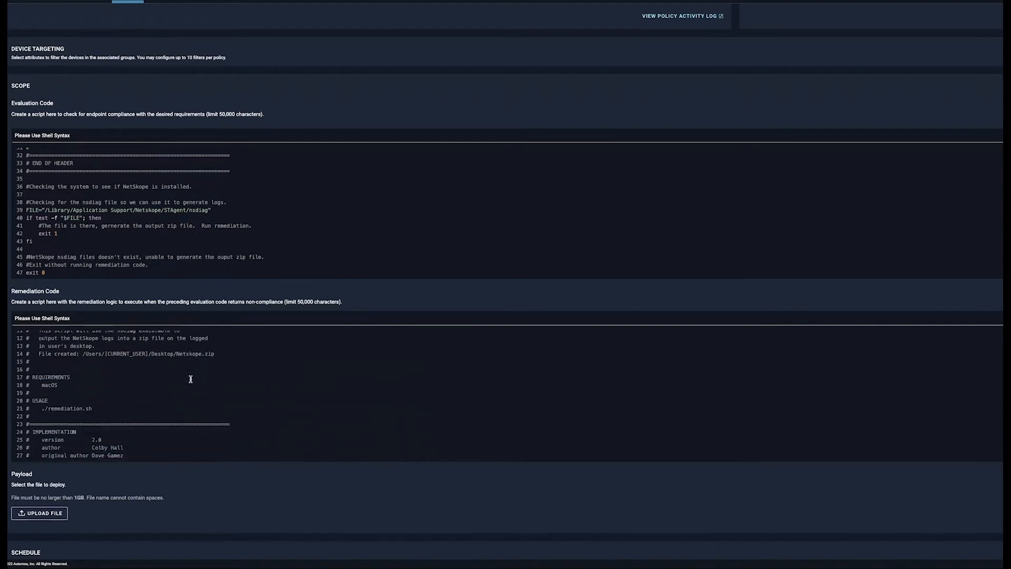
Examine the remediation script's user and date lookup, zip file paths, log zipping, nsdiag call and base64 encoding lines
scroll(257, 413, down, 1)
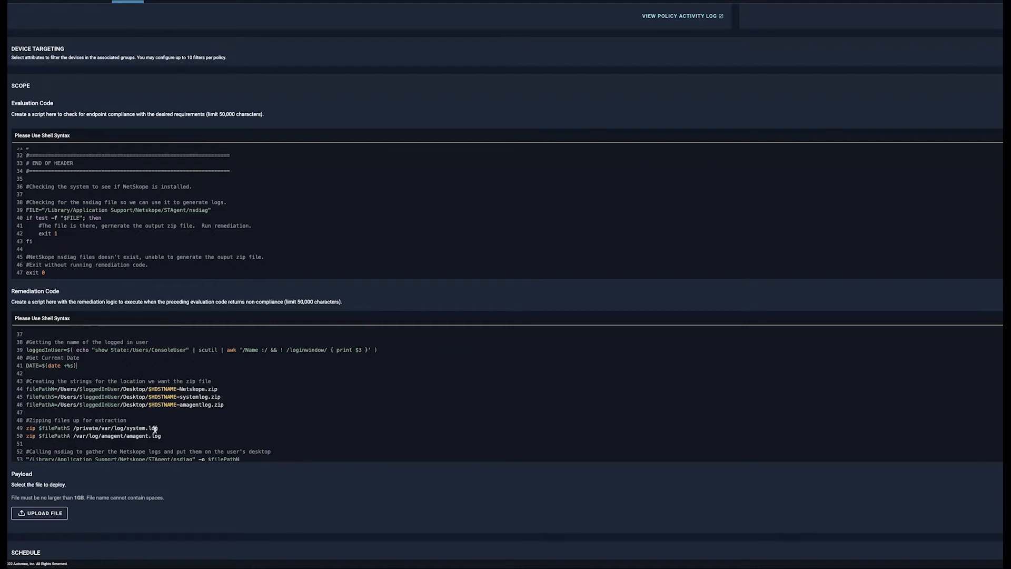
scroll(296, 431, down, 3)
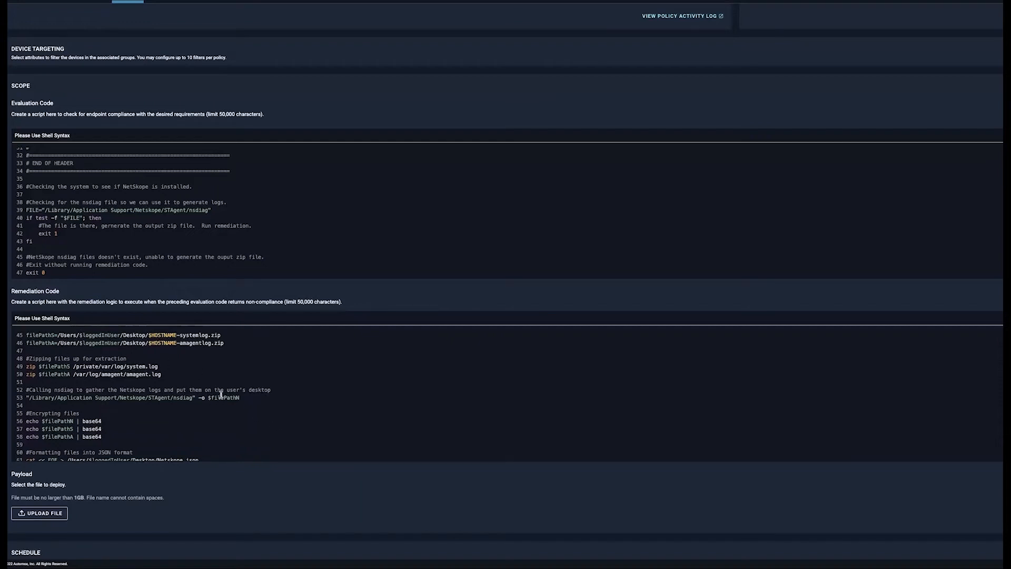
scroll(199, 390, up, 2)
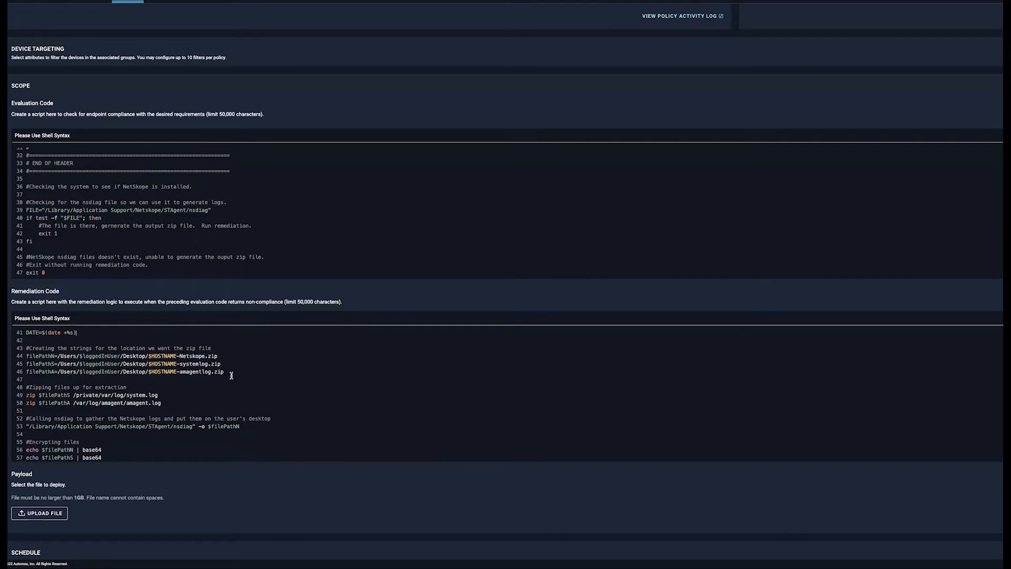
scroll(216, 393, down, 4)
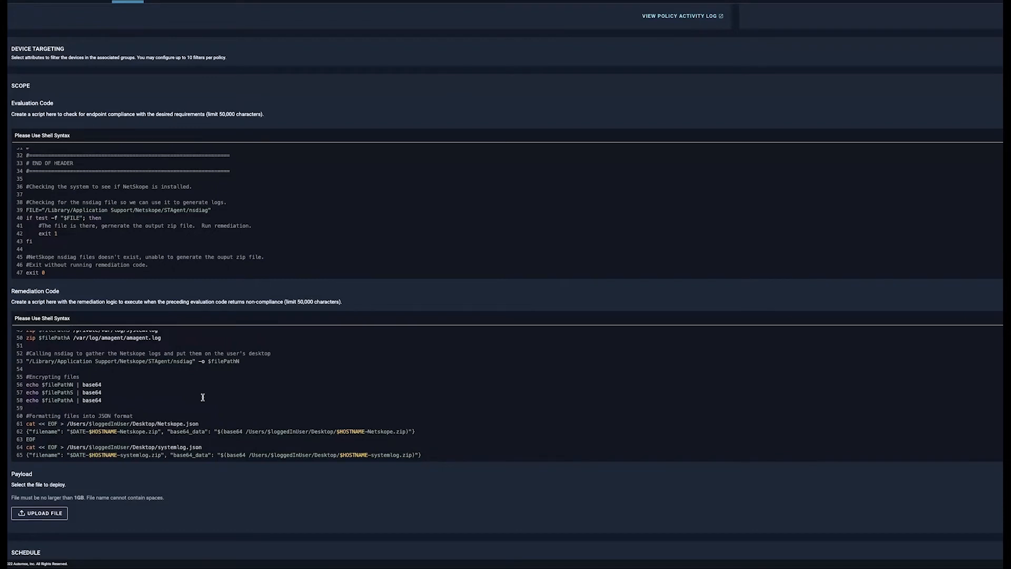
scroll(250, 382, up, 6)
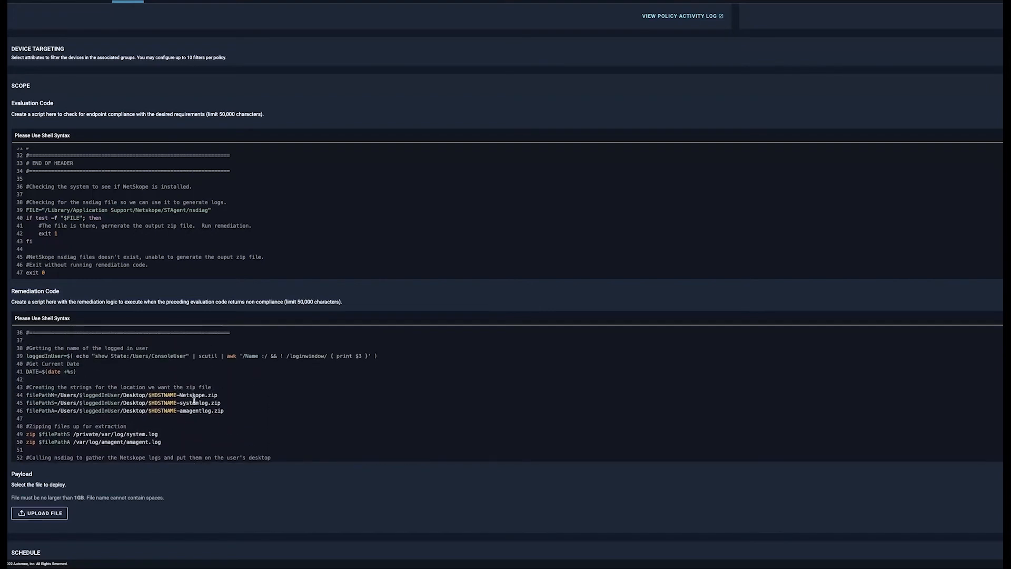
scroll(204, 408, down, 5)
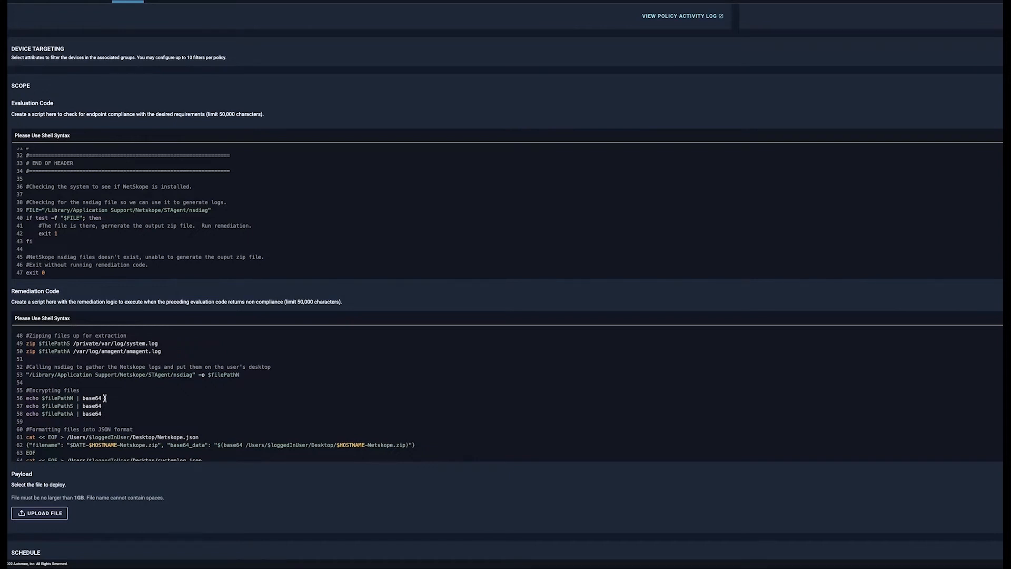
Examine the remediation script's JSON formatting and curl upload lines, highlighting the Netskope filename and base64_data entry
scroll(140, 408, down, 5)
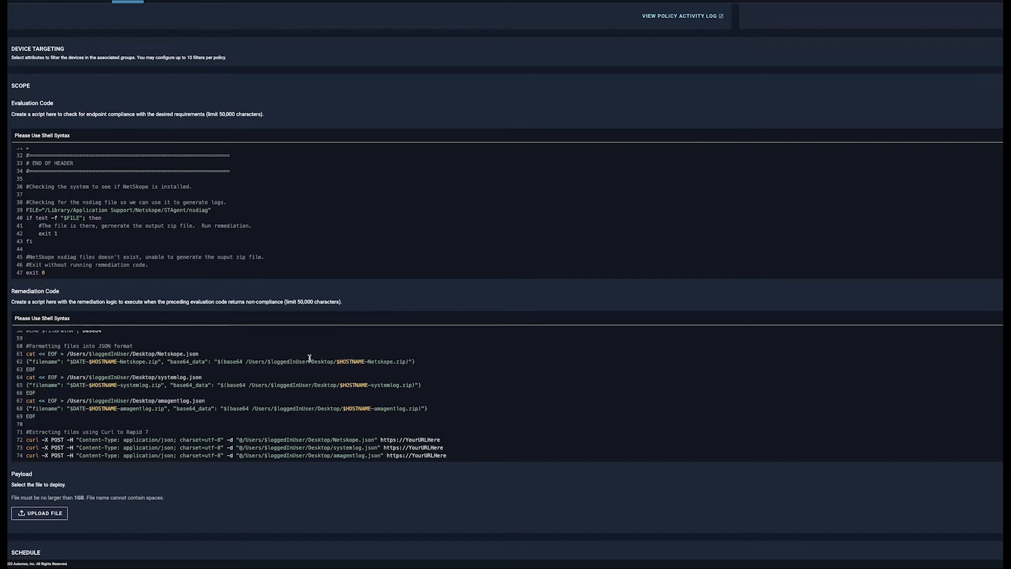
scroll(195, 386, down, 1)
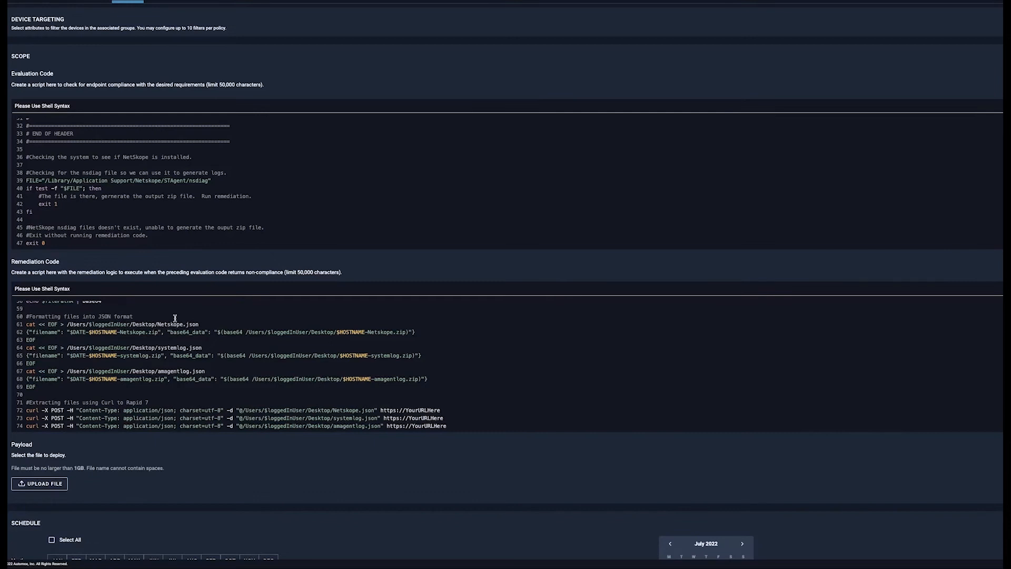
drag(39, 331, 258, 331)
click(259, 332)
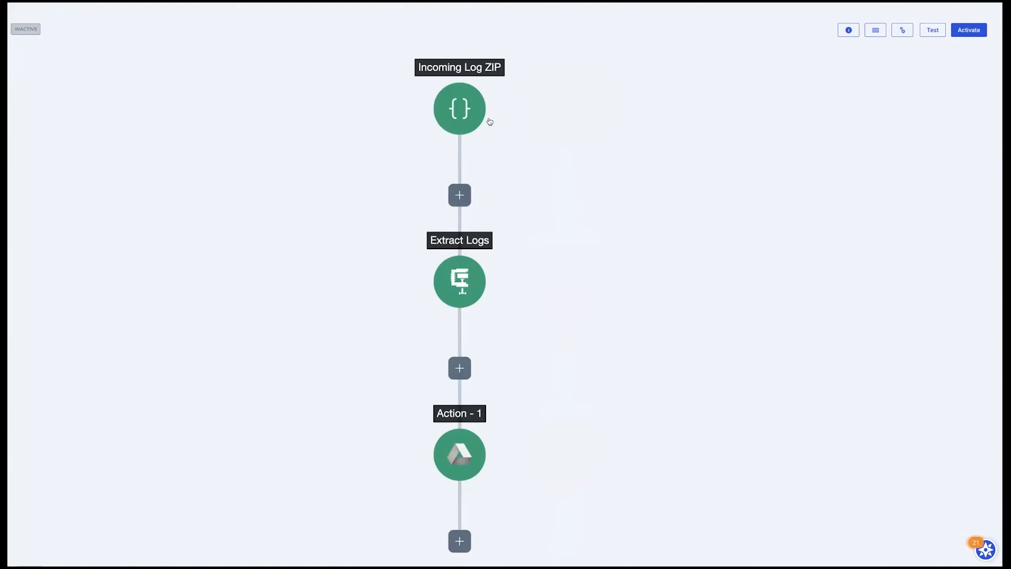
In the Rapid7 workflow, inspect the input variables of the Incoming Log ZIP trigger and close its details
click(457, 116)
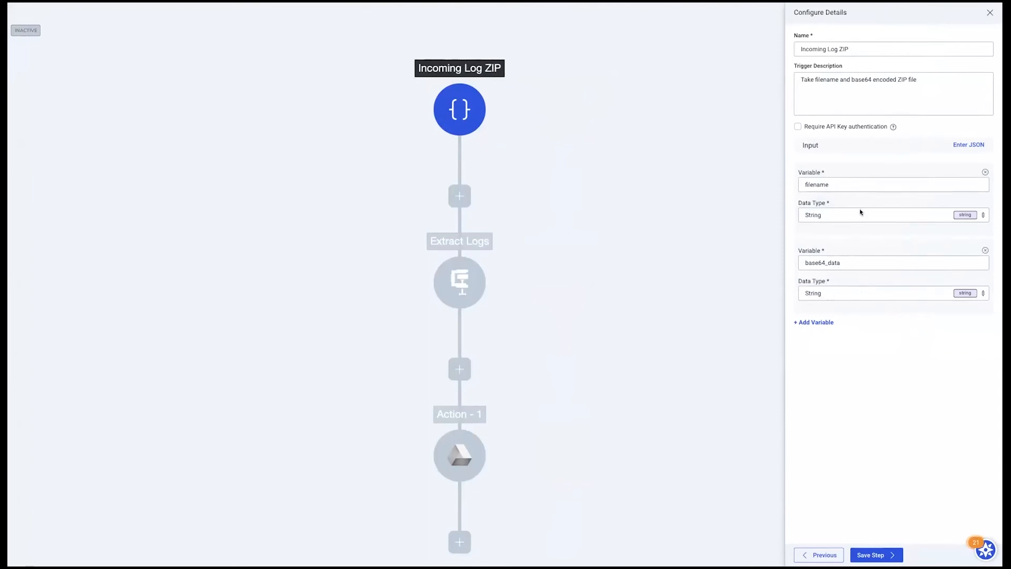
click(989, 14)
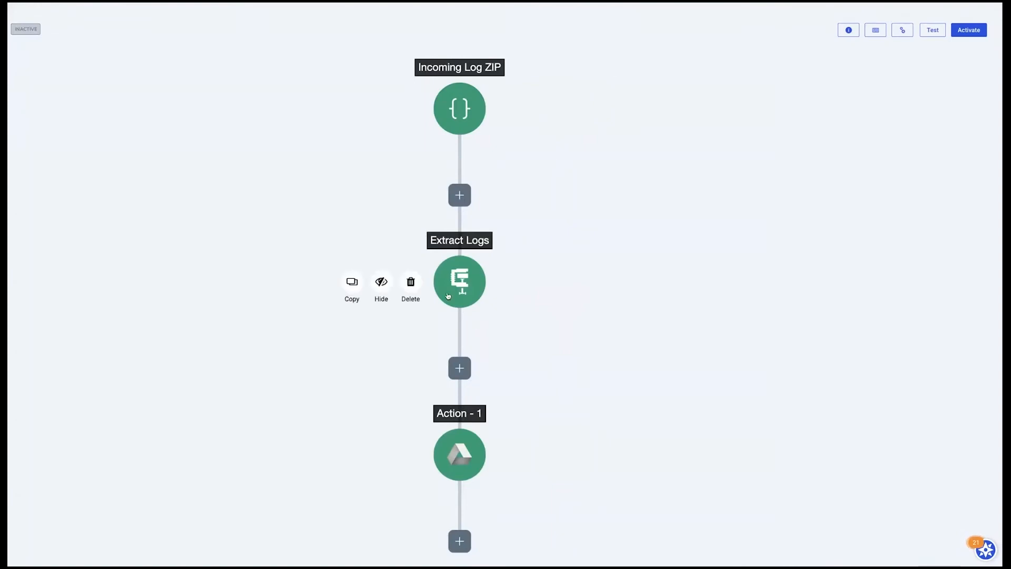
Review the plugin, action and orchestrator selected for the Extract Logs step and return to its configuration details
click(462, 283)
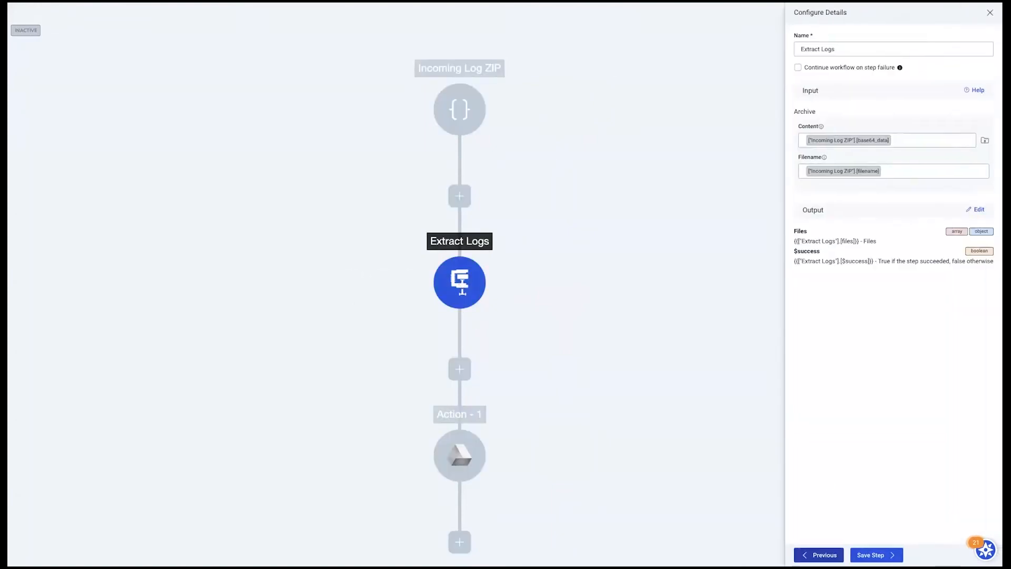
click(822, 556)
click(823, 555)
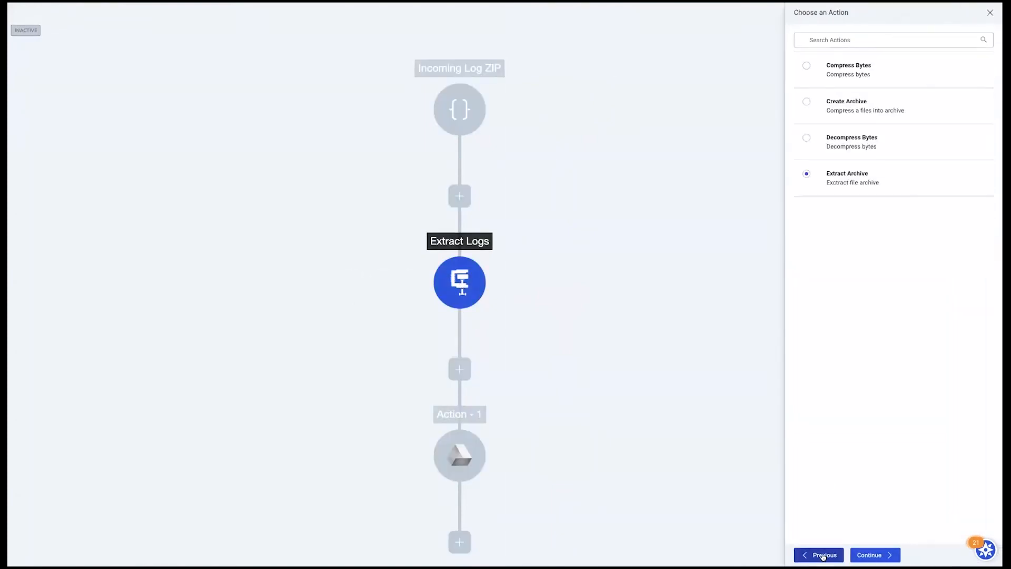
click(823, 555)
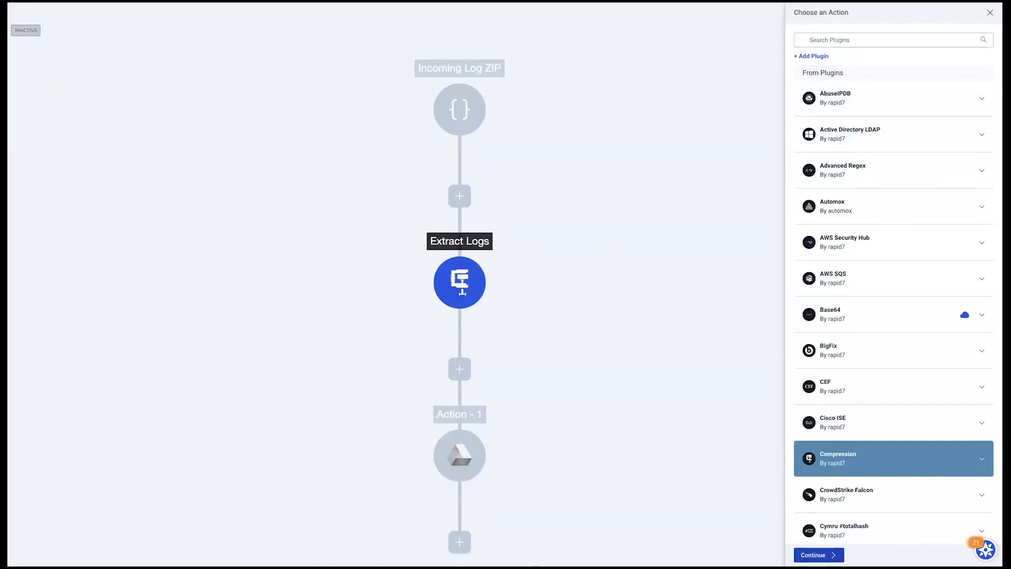
click(818, 554)
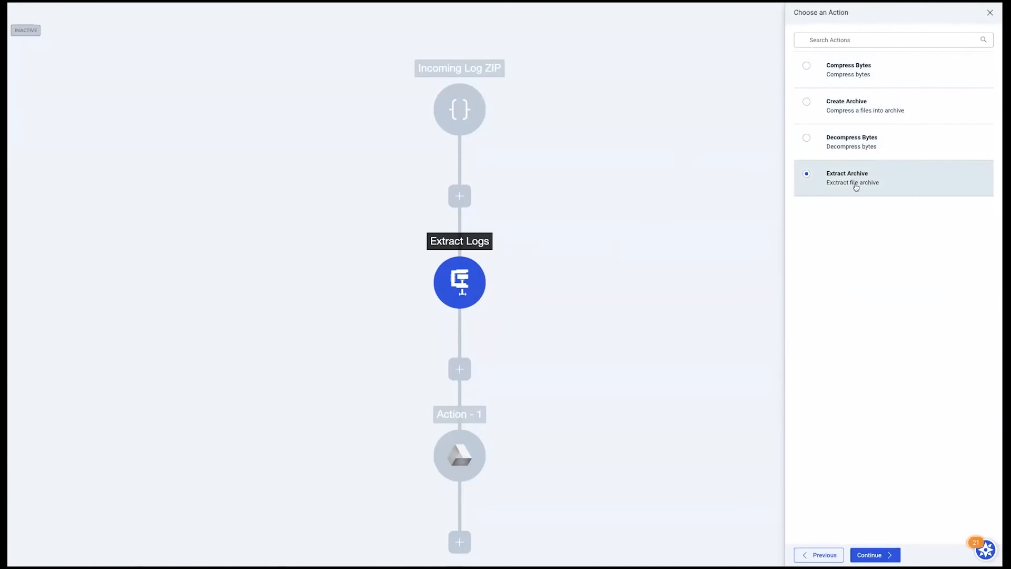
click(888, 554)
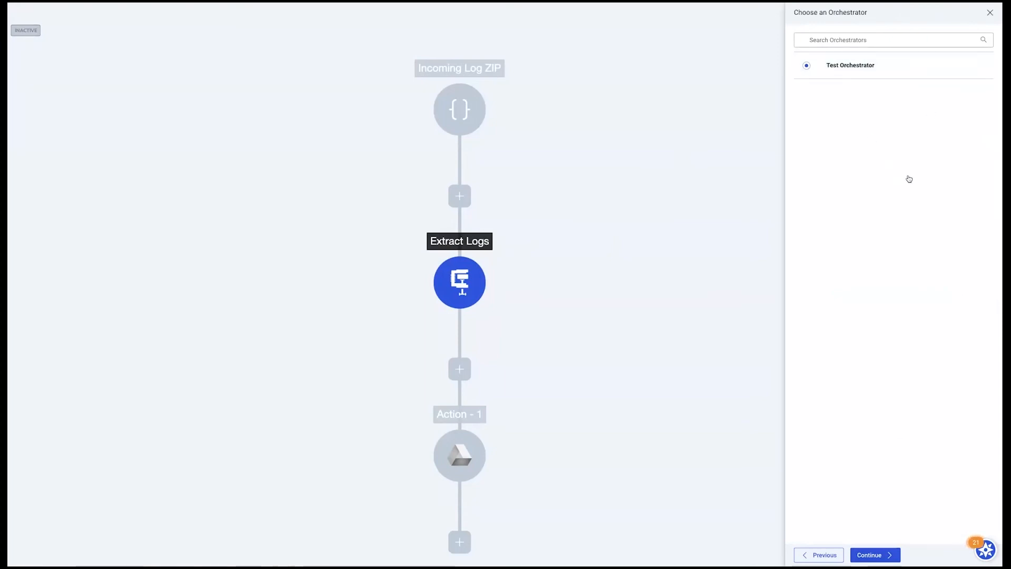
click(890, 553)
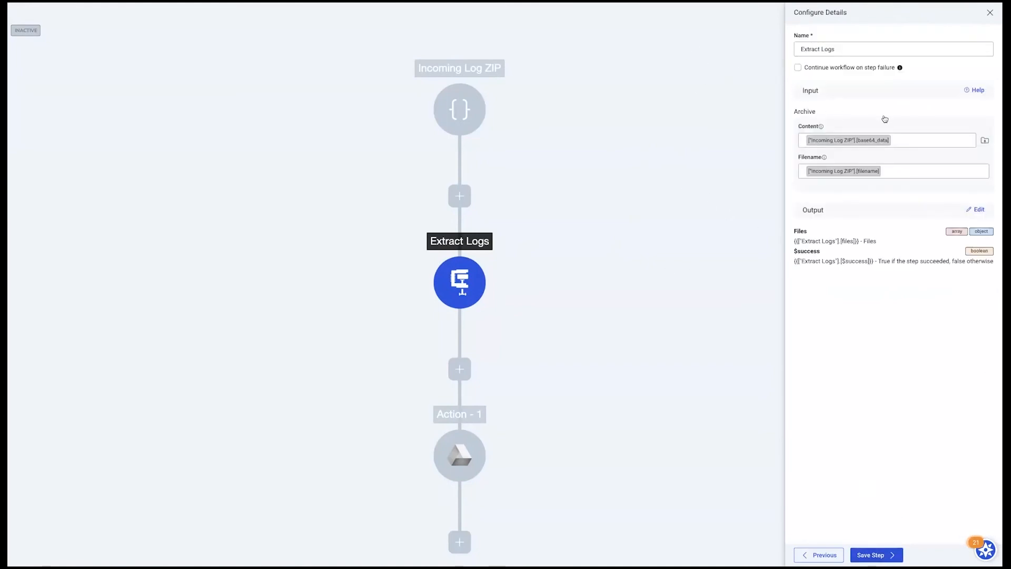
Inspect the step variables available for the Content and Filename inputs of Extract Logs, and close the details without changing them
click(932, 139)
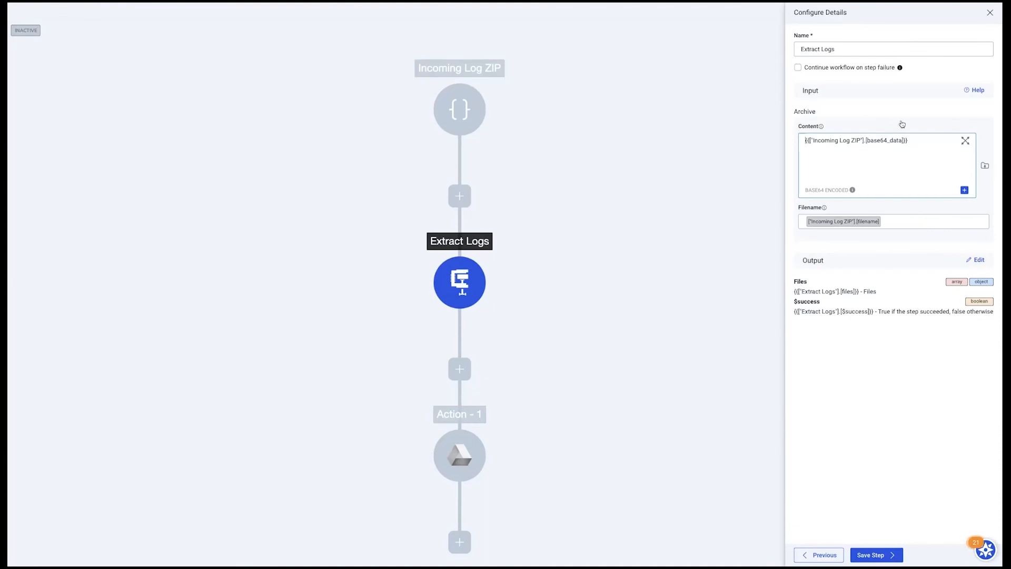
click(964, 190)
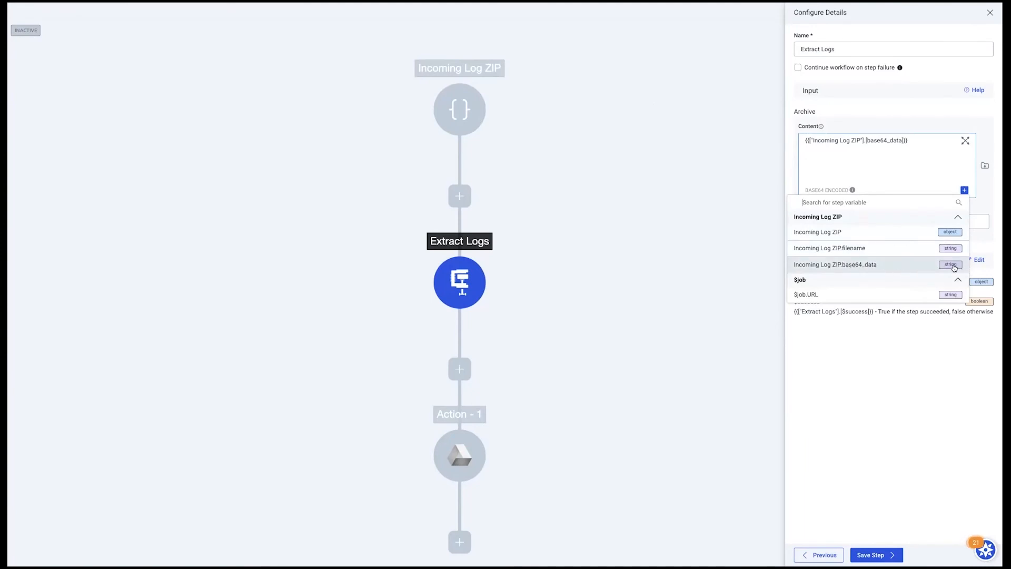
click(725, 175)
click(922, 171)
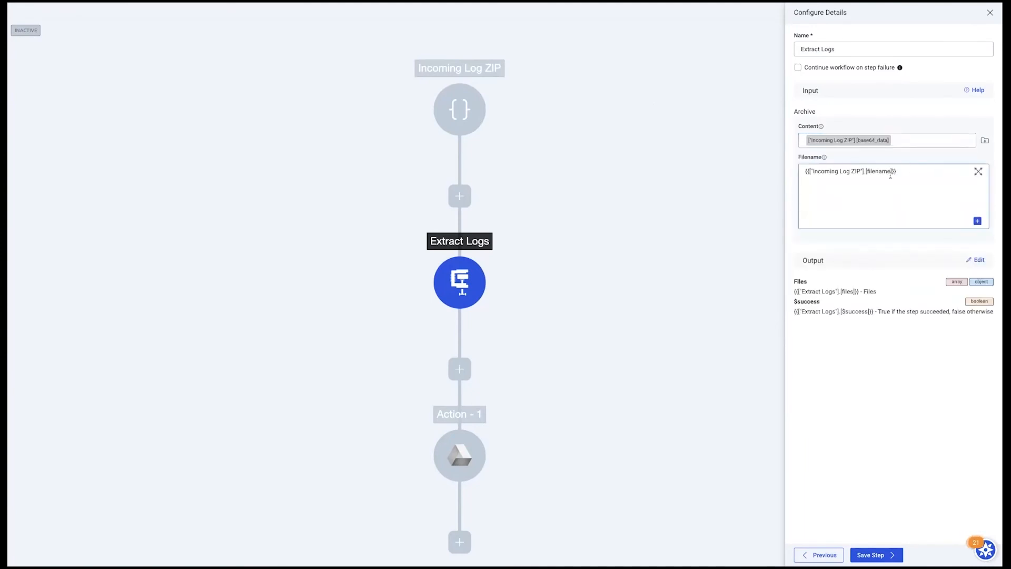
click(975, 222)
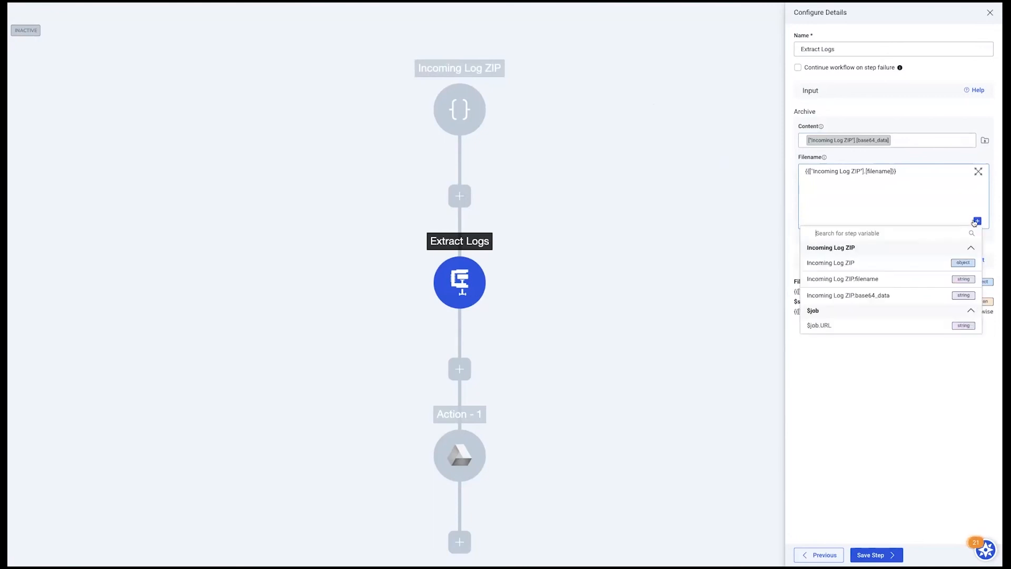
click(678, 218)
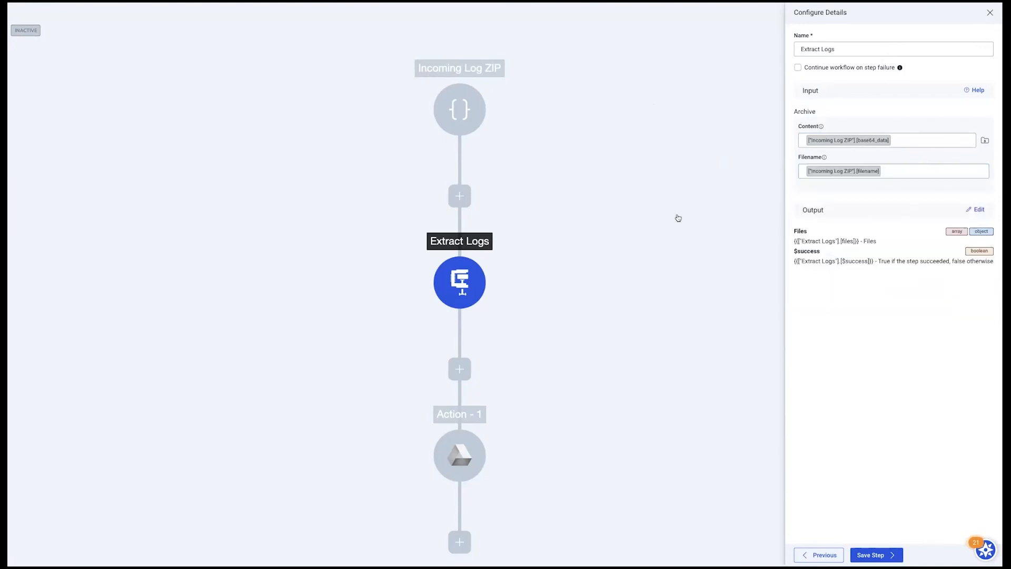
click(990, 12)
Review the Google Drive plugin and the Create File in Folder action selected for Action - 1, and proceed to its connection choice
mouse_move(462, 276)
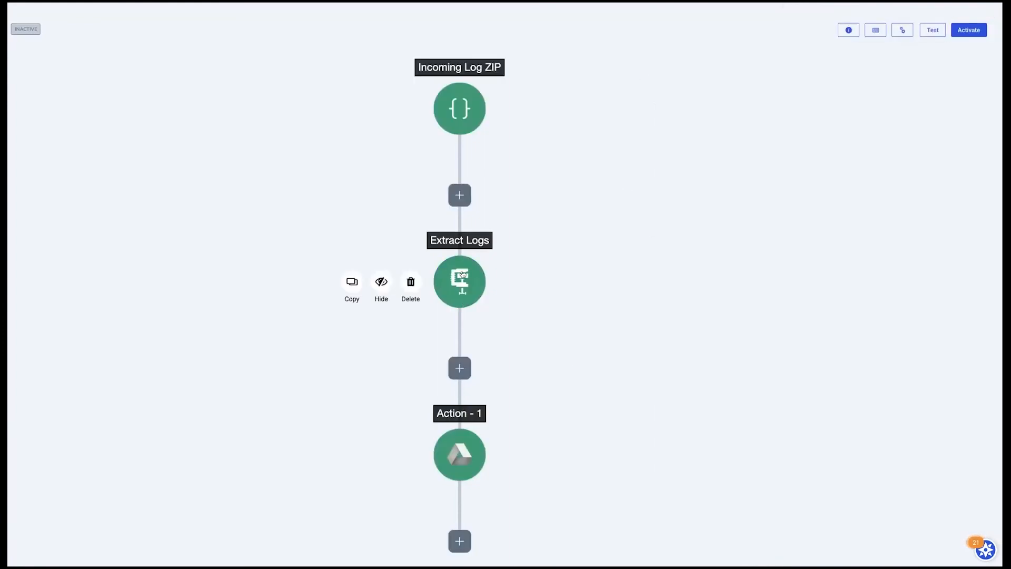
click(462, 452)
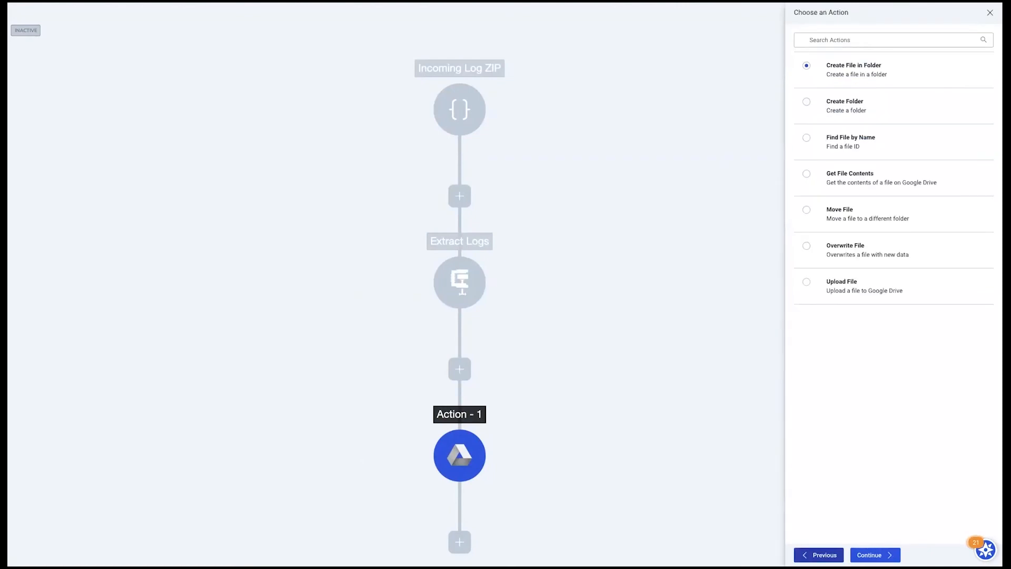
click(818, 555)
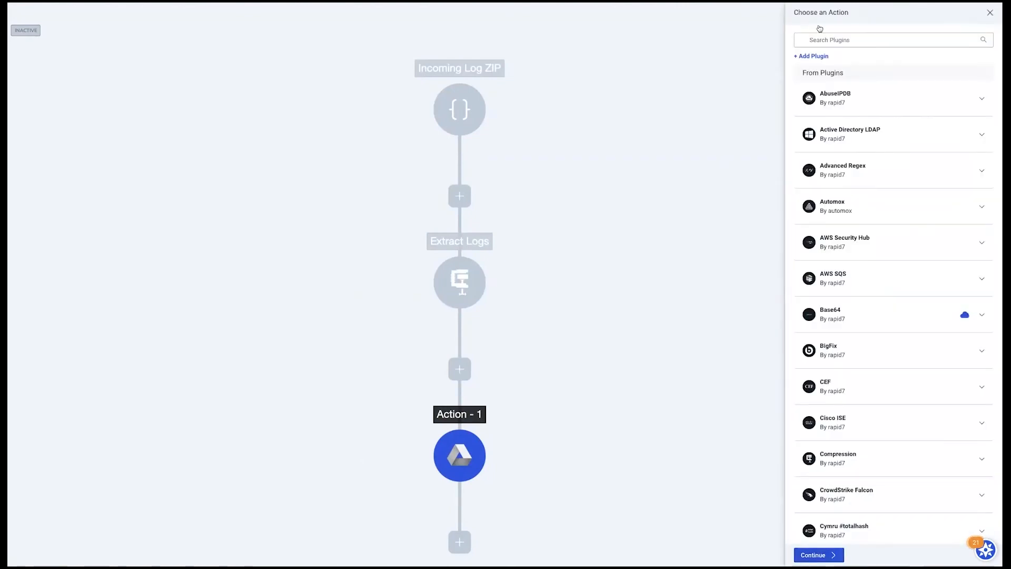
scroll(864, 316, down, 7)
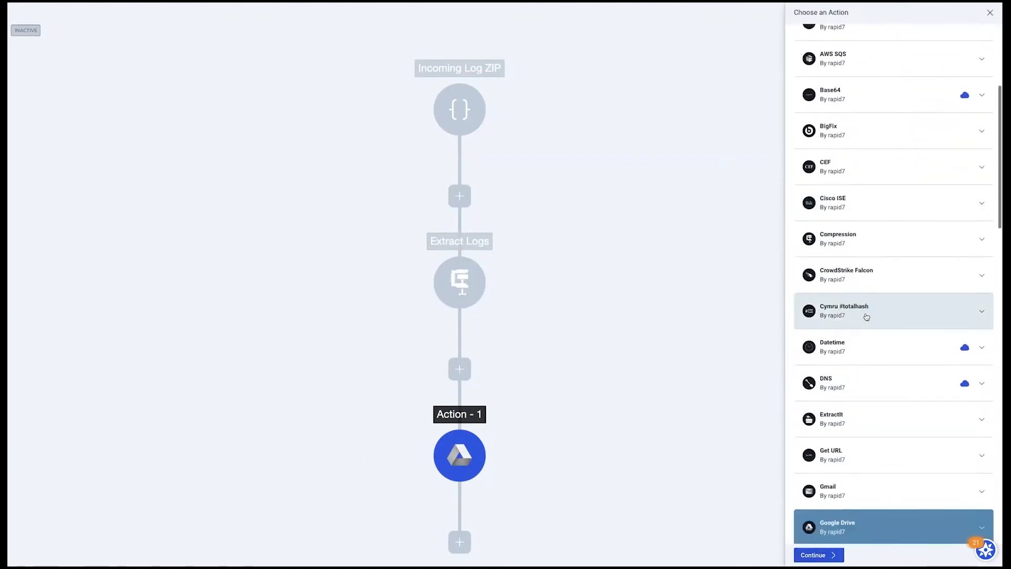
scroll(864, 316, down, 1)
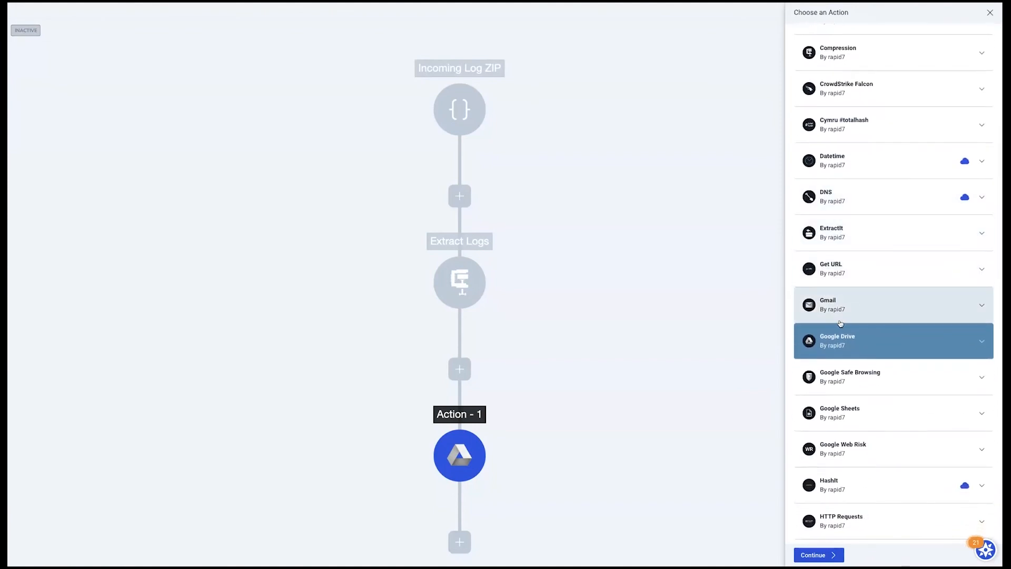
click(806, 555)
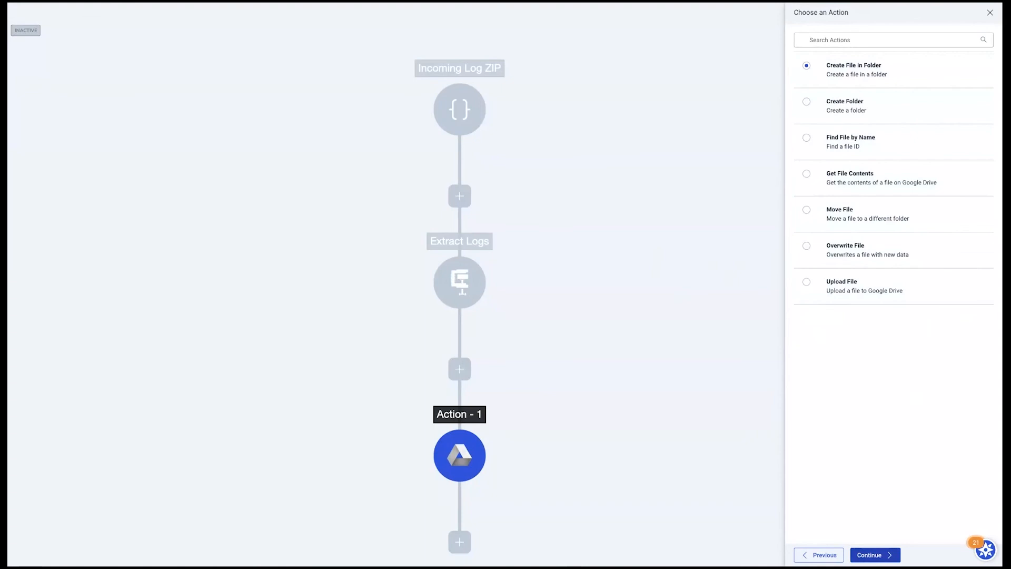
click(874, 555)
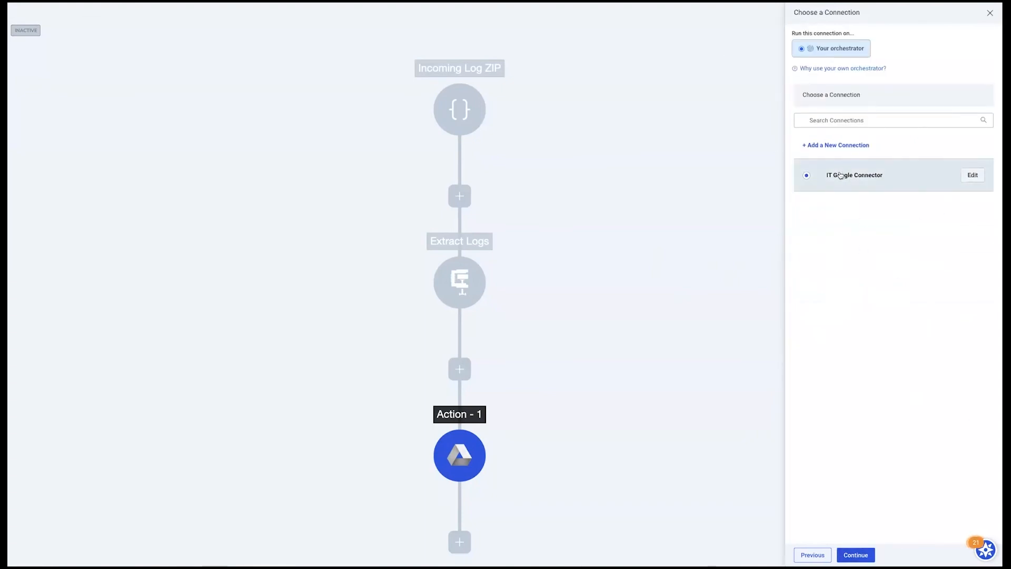
Start a new connection named Test on Test Orchestrator to examine its required parameters, and return to the connection list without creating it
click(836, 146)
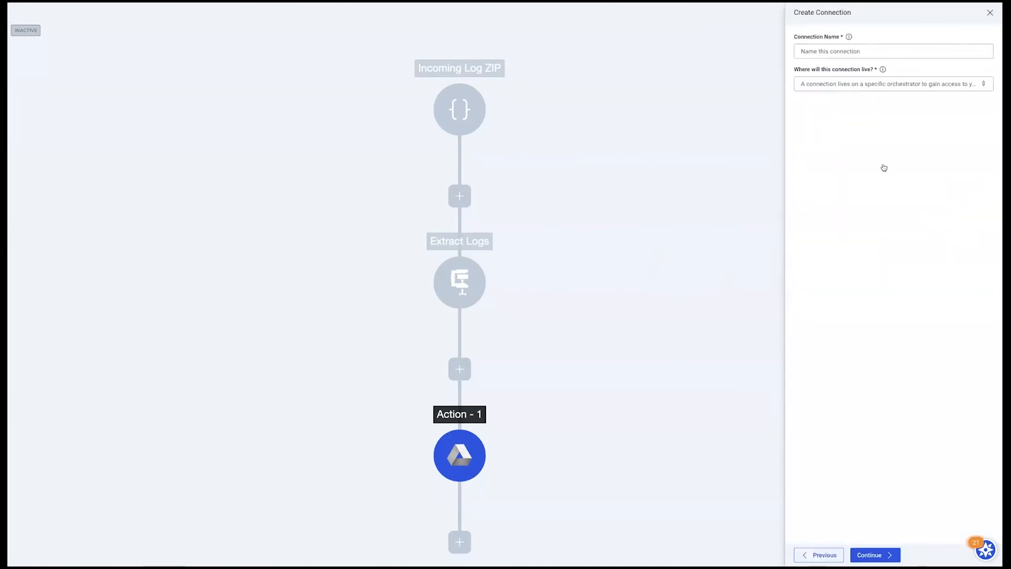
click(836, 50)
text(Te)
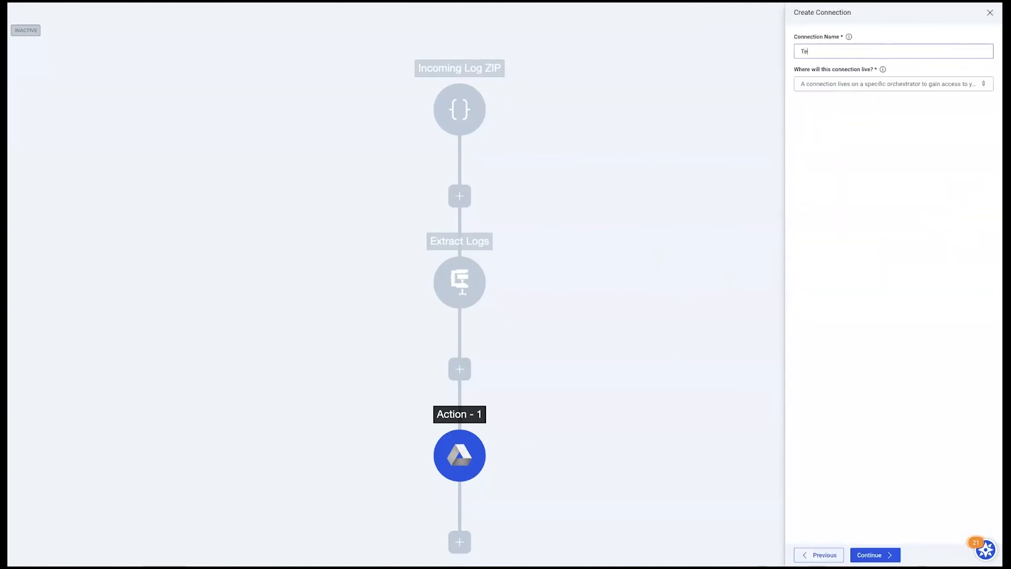
click(849, 84)
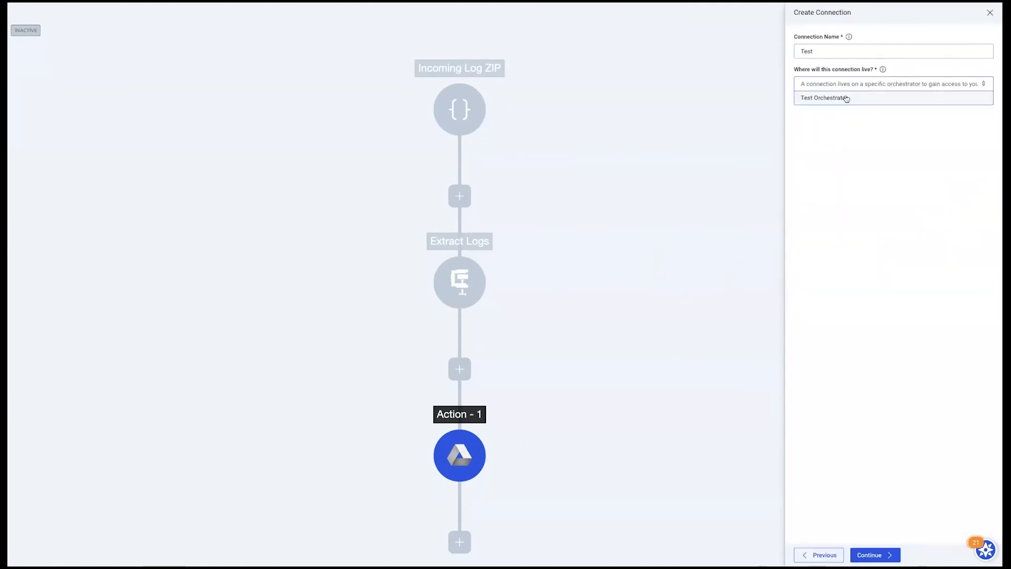
click(846, 98)
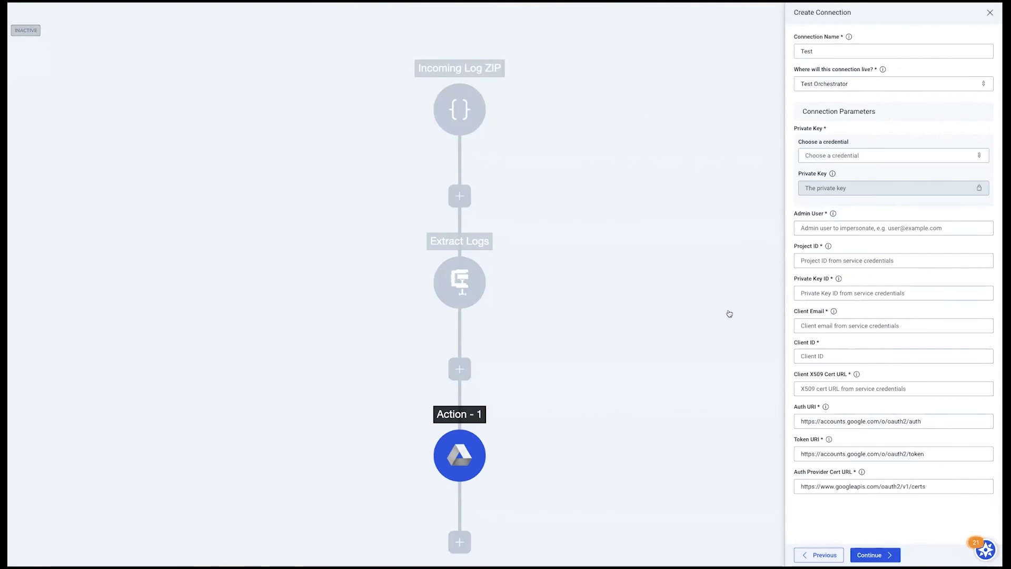
click(818, 554)
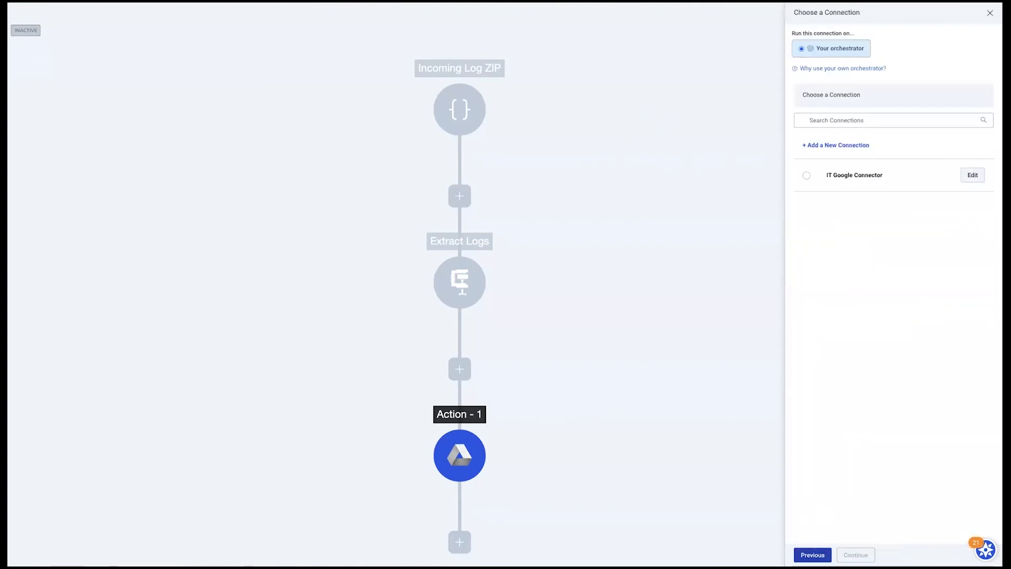
Select the IT Google Connector connection for Action - 1 and proceed to its configuration details
click(806, 175)
click(855, 555)
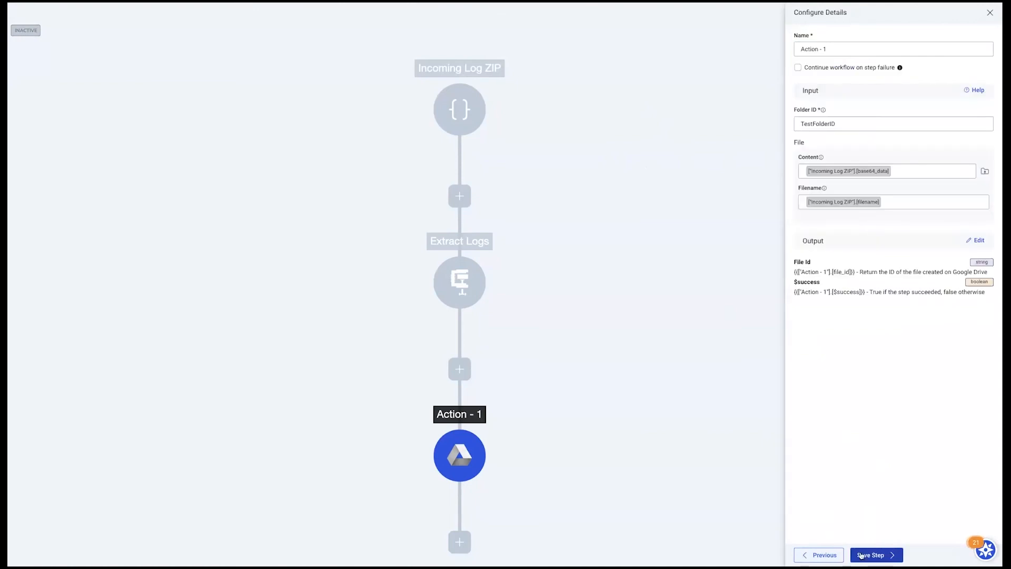